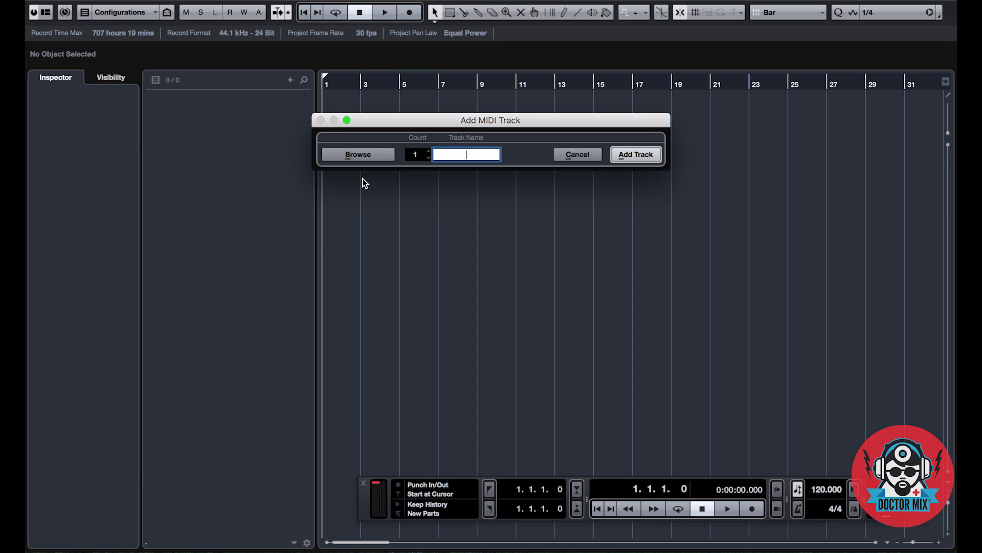
Add a MIDI track named Reface CS and set its MIDI output to Not Connected.
type("Reface CS")
key("Return")
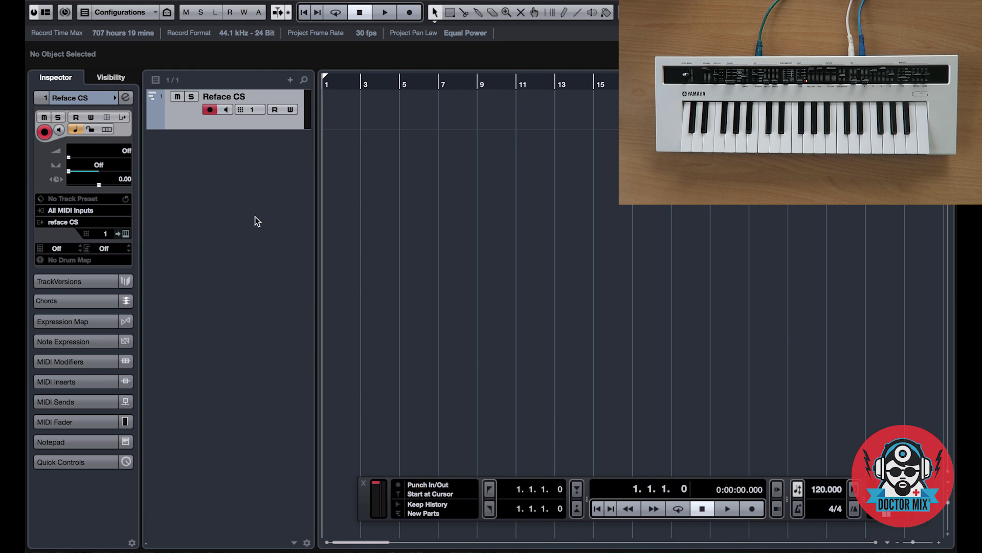
left_click(79, 224)
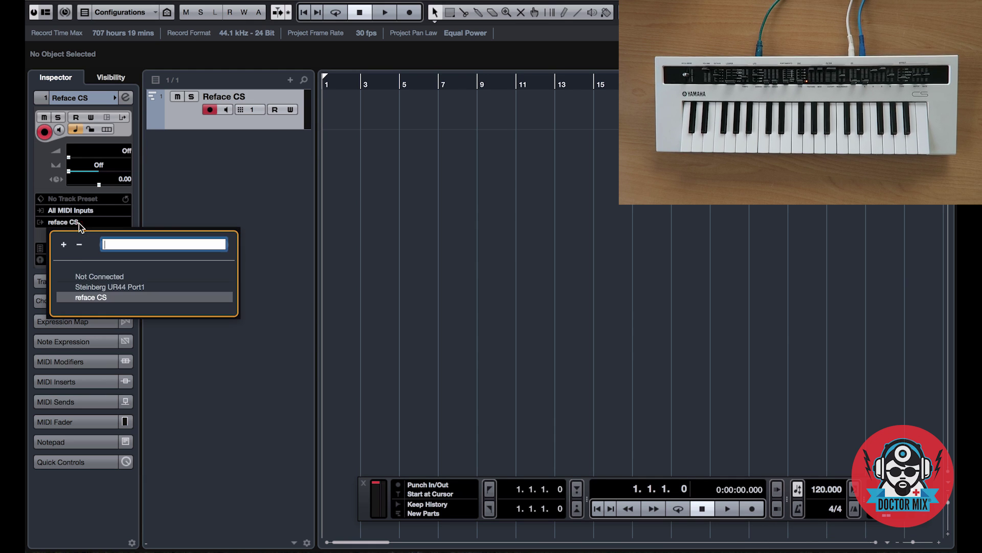
left_click(89, 274)
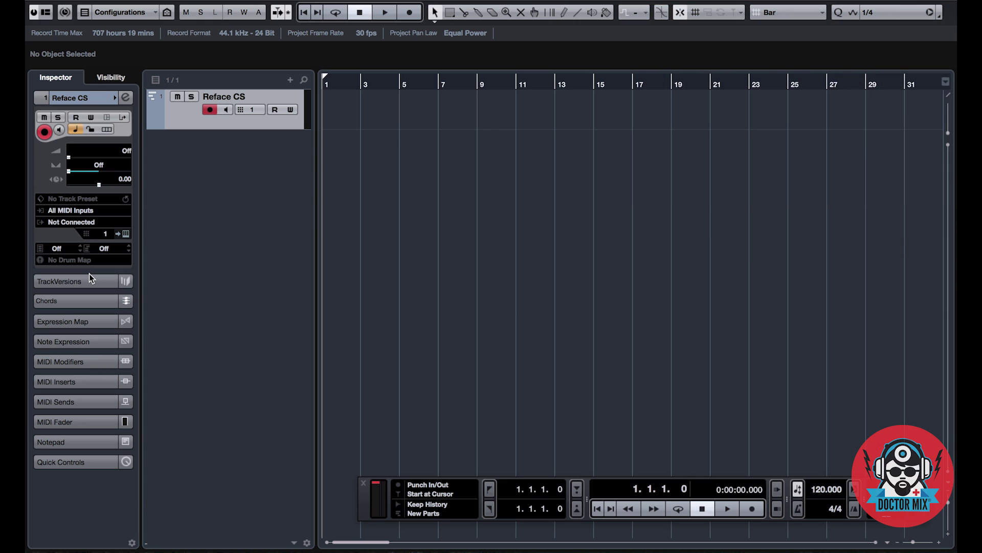
Add one stereo audio track named CS Audio, routed to Stereo Out.
right_click(213, 180)
left_click(244, 189)
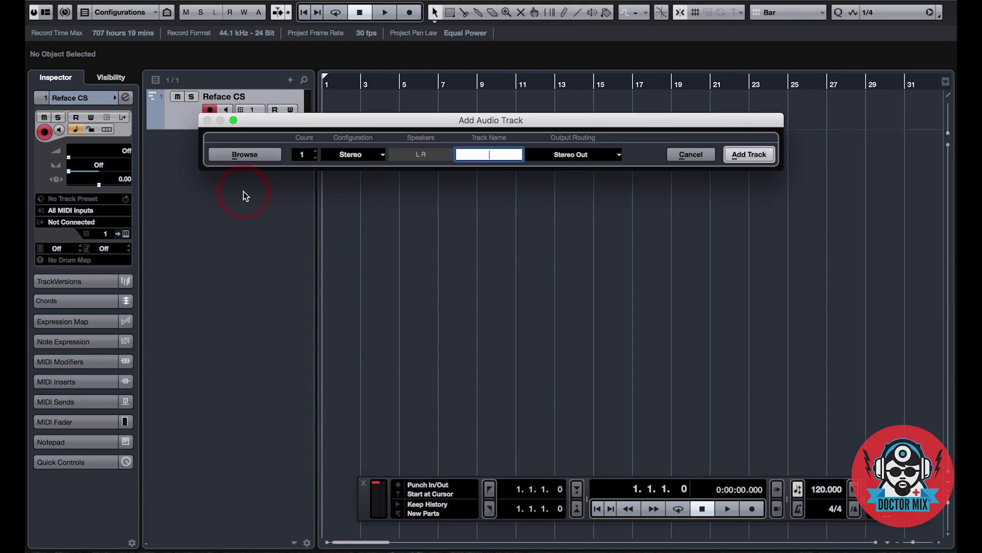
type("C")
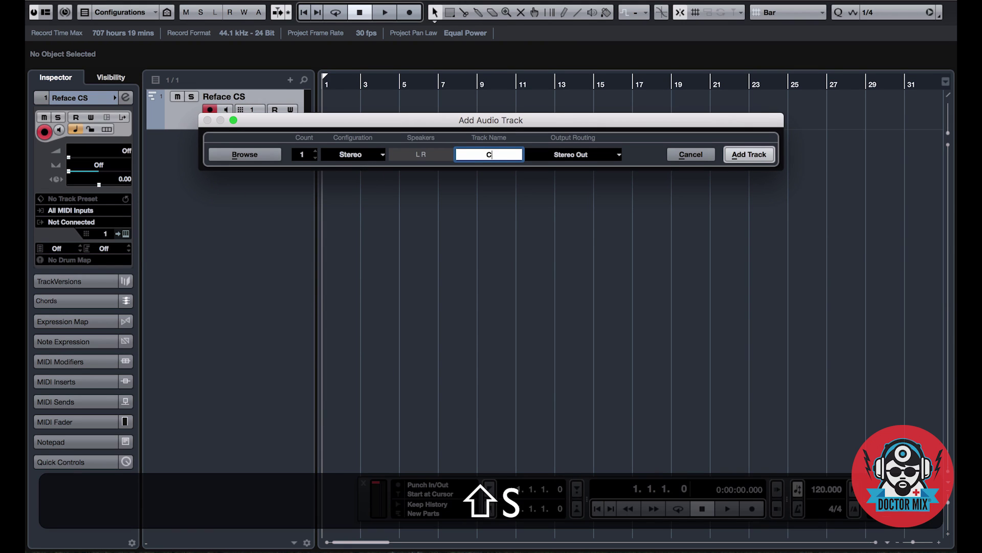
type("S Audio")
key("Return")
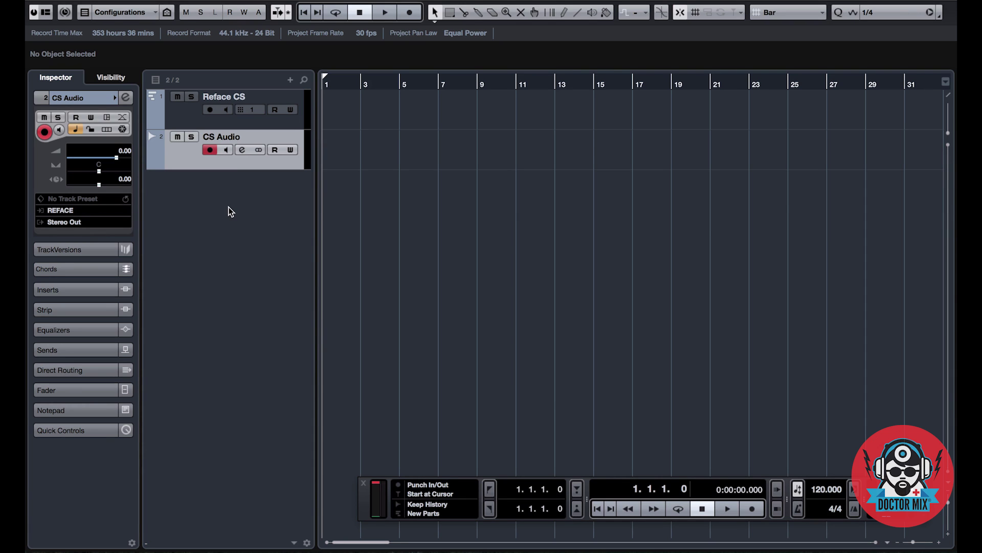
Check the device ports of the REFACE input bus in VST Connections, and reselect the CS Audio track.
left_click(427, 0)
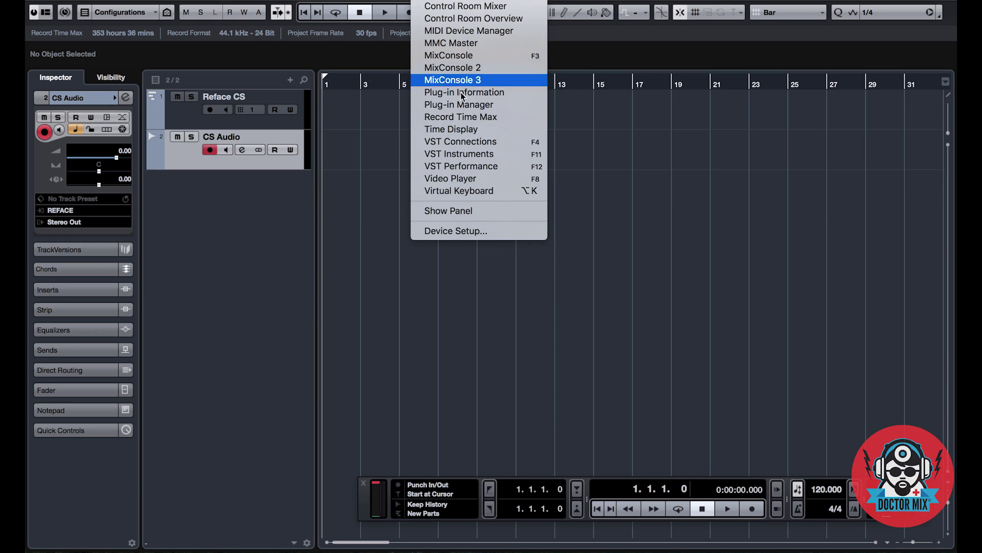
left_click(477, 142)
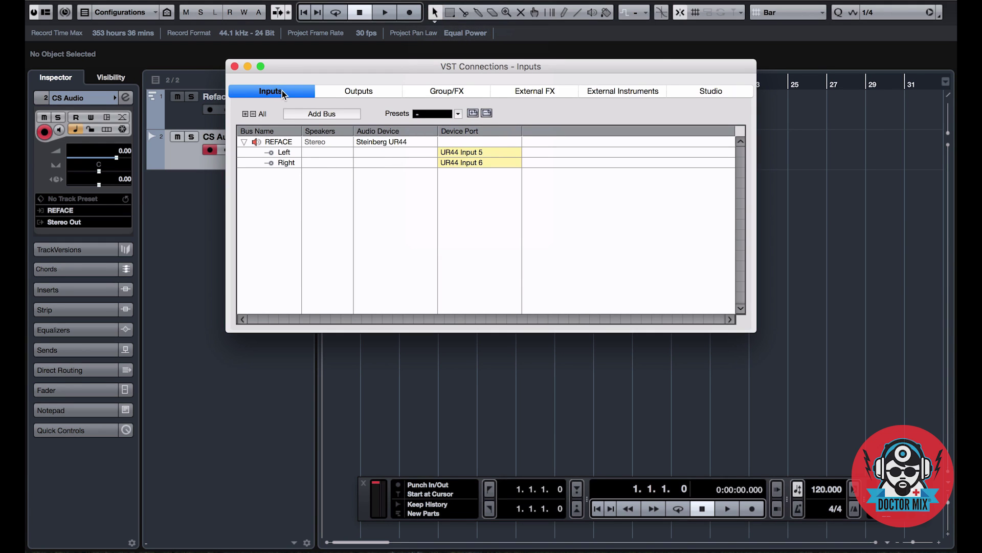
left_click(468, 156)
left_click(392, 211)
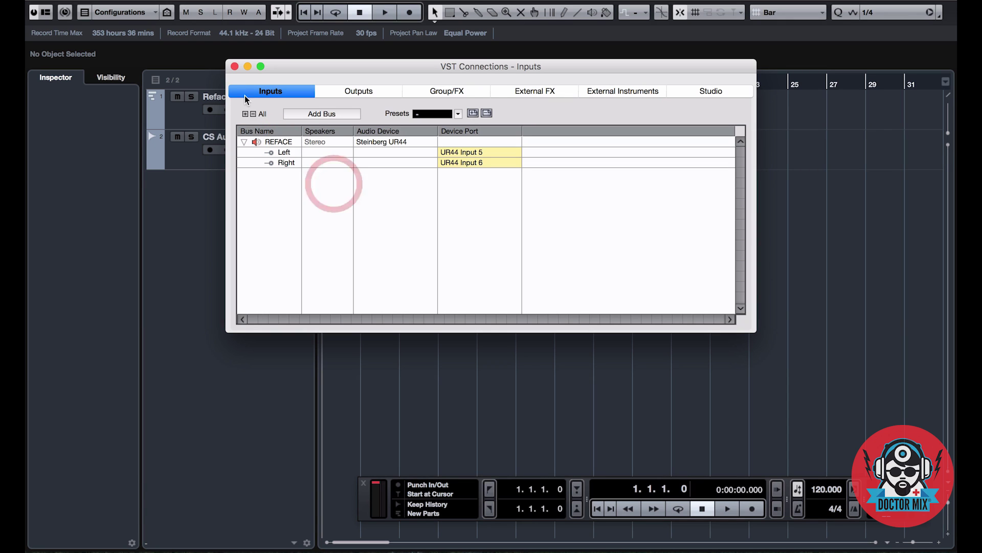
left_click(234, 66)
left_click(186, 164)
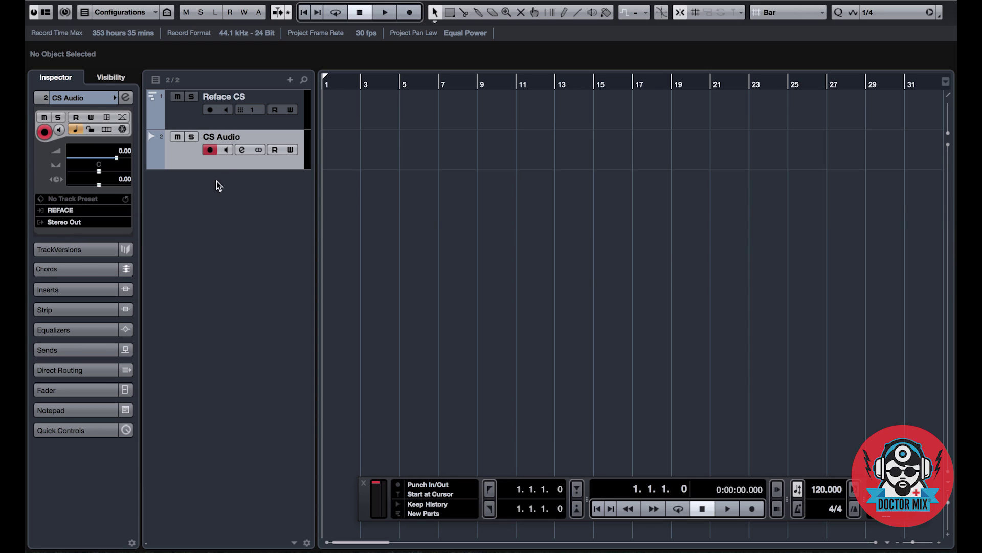
Record a MIDI performance on the armed Reface CS track from bar 1 while monitoring CS Audio, and return to the start.
left_click(226, 151)
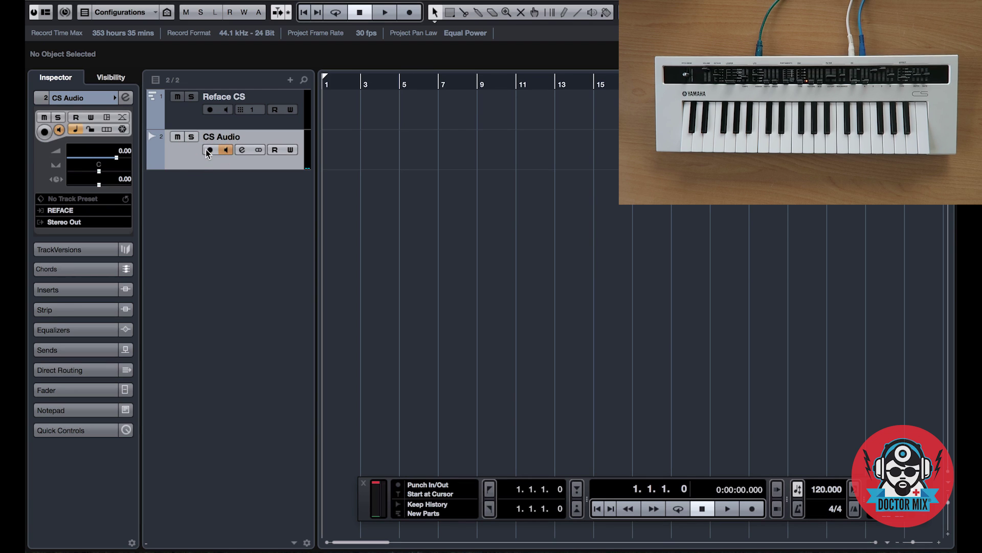
left_click(210, 110)
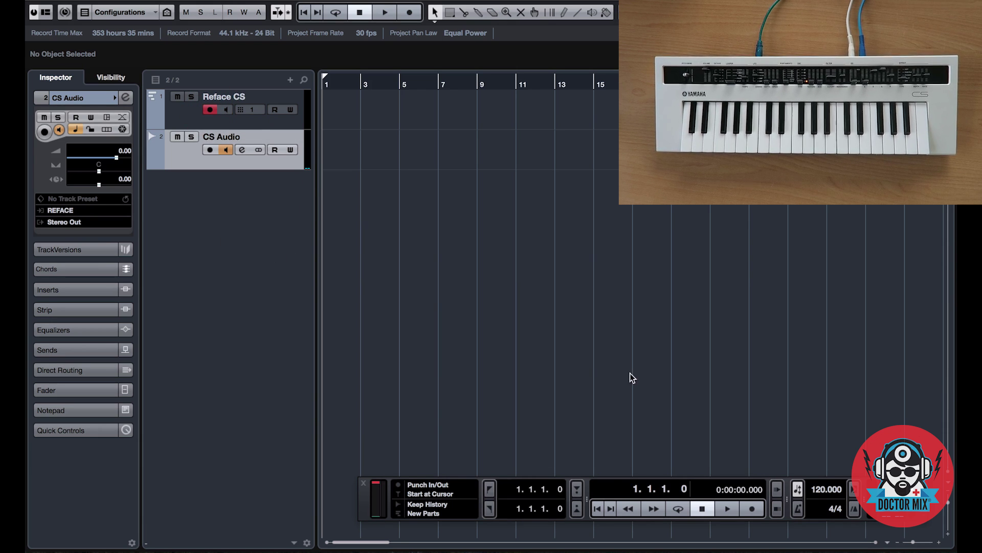
left_click(750, 510)
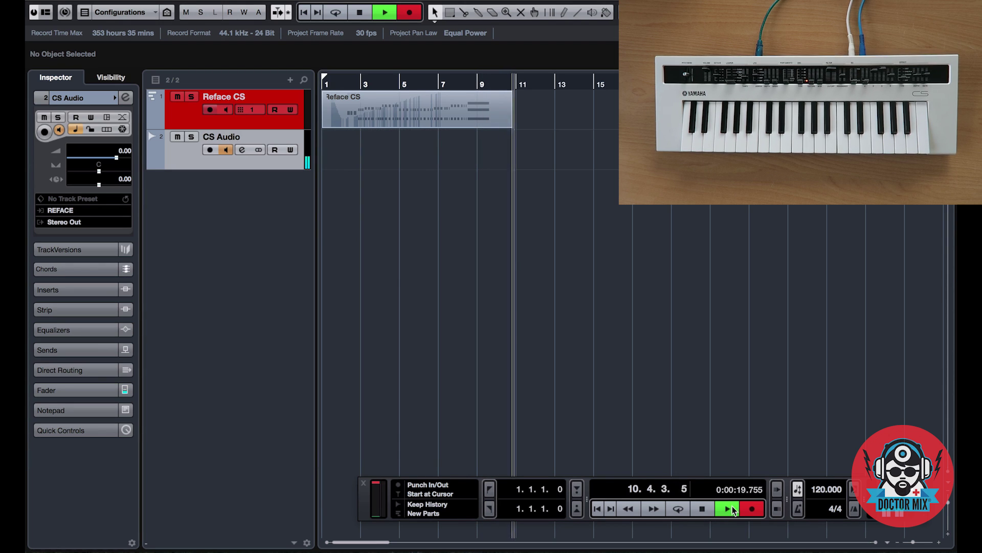
left_click(701, 510)
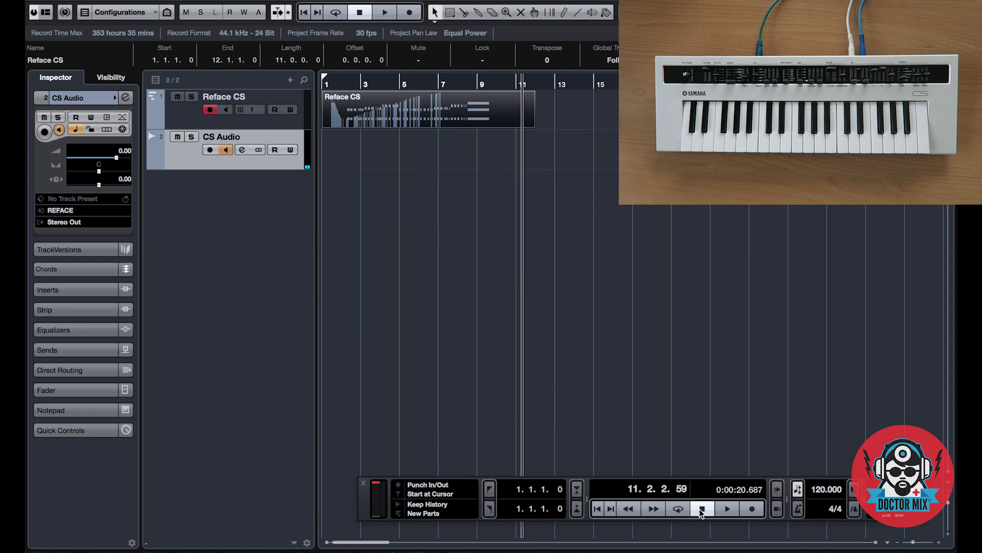
left_click(701, 509)
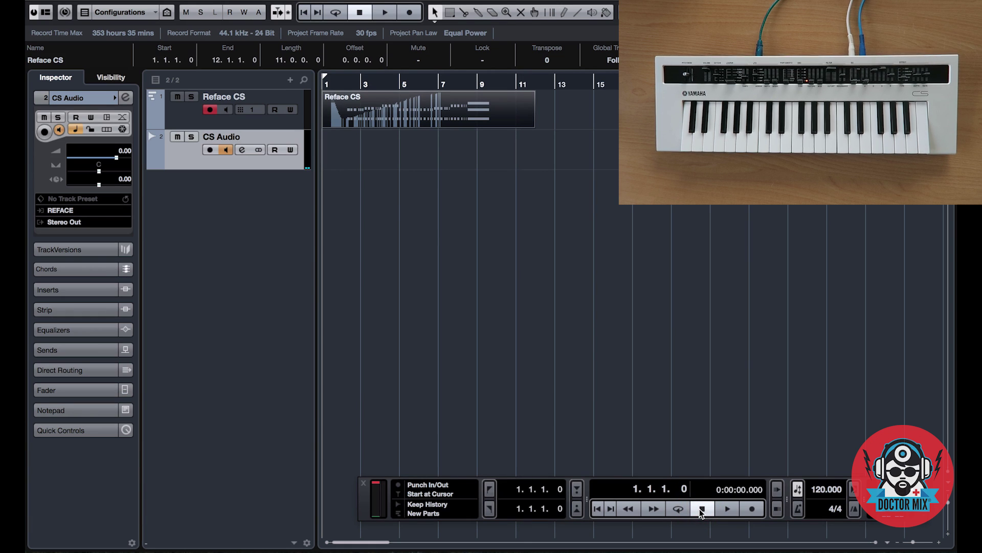
Set the MIDI output of the Reface CS track to reface CS.
left_click(182, 119)
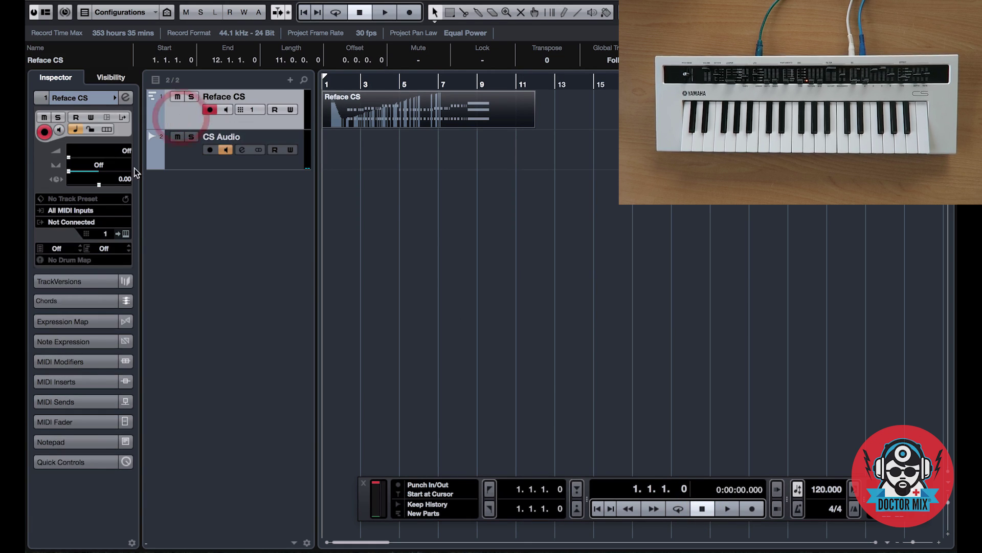
left_click(70, 223)
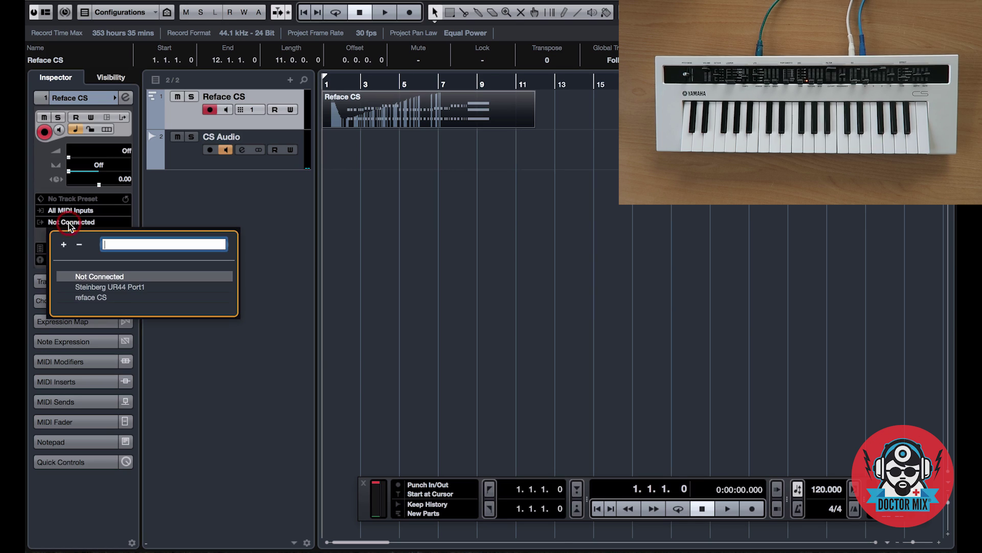
left_click(90, 298)
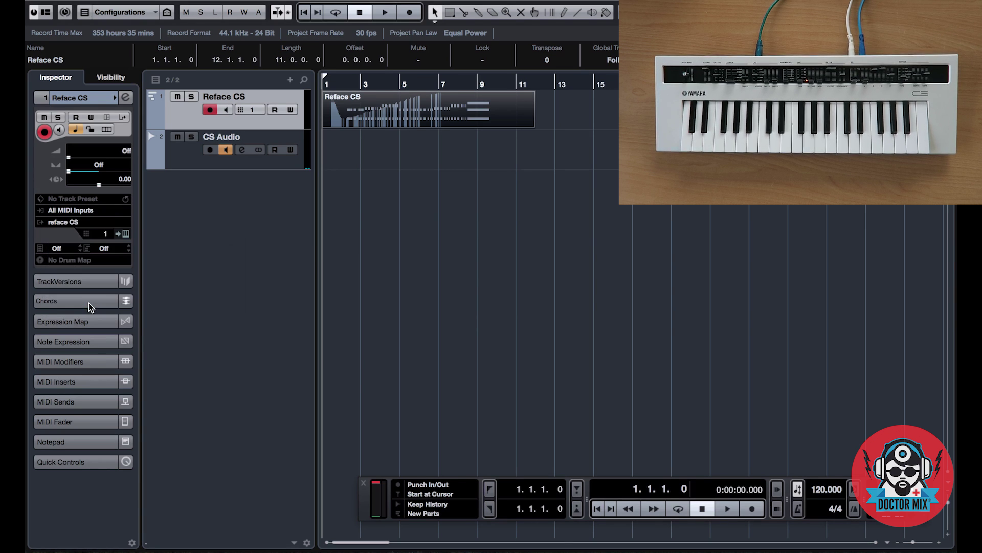
Play back the recorded MIDI part through the synth and return to the project start.
left_click(723, 508)
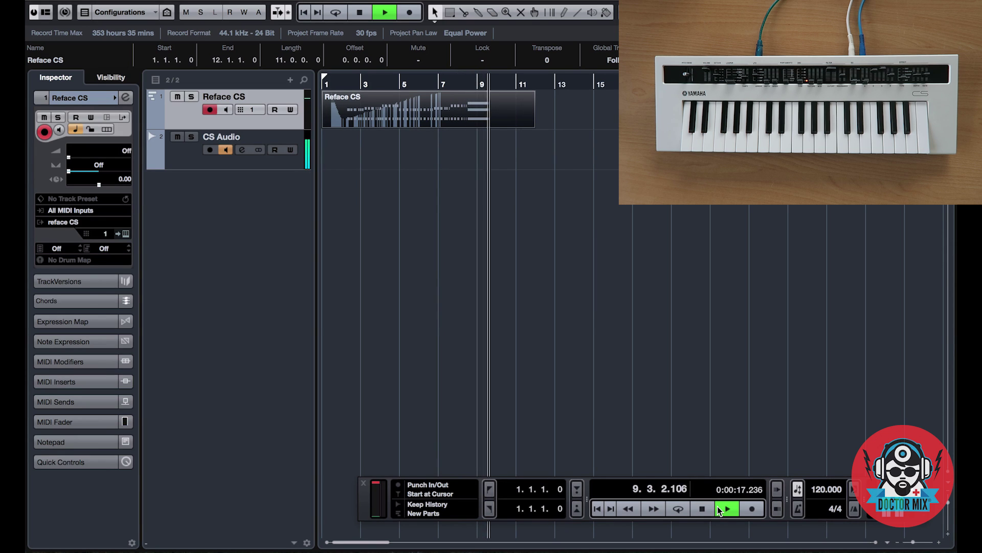
key("space")
left_click(700, 509)
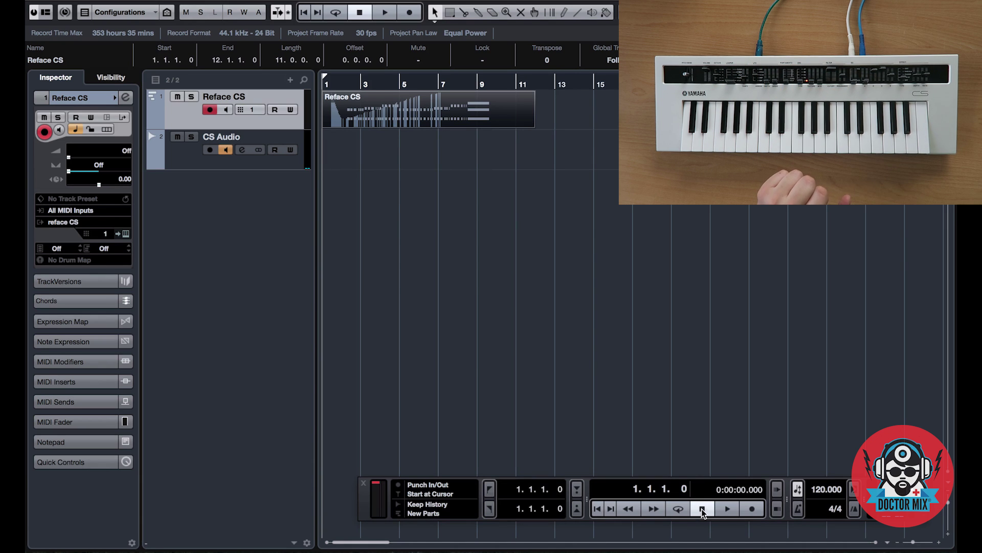
Record a second pass of synth controller movements over the existing part on the Reface CS track.
left_click(752, 510)
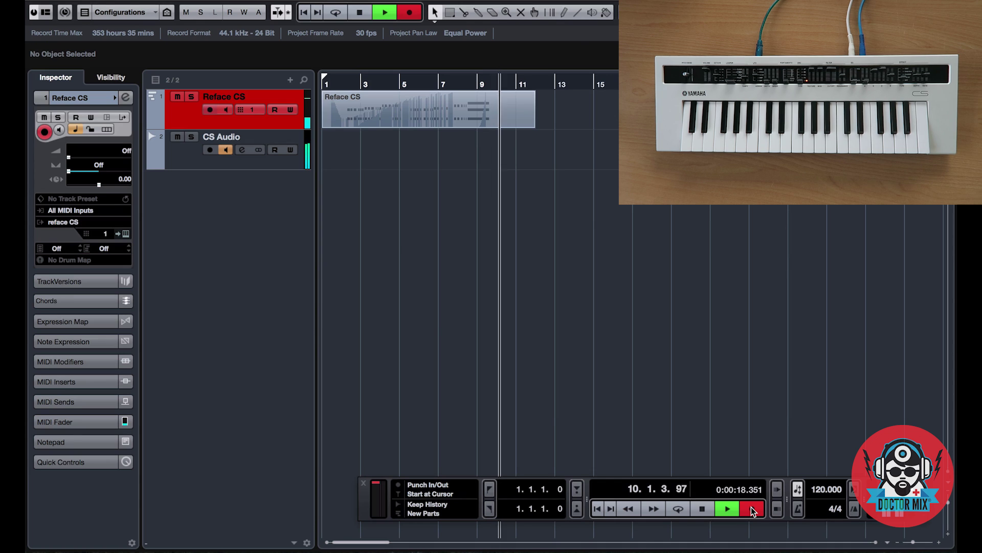
key("space")
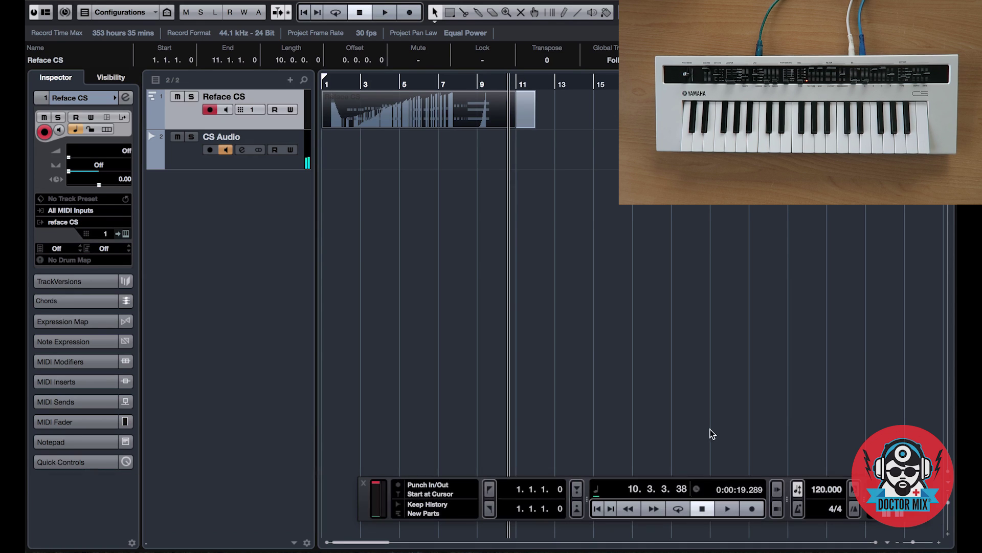
Open the new Reface CS part in the Key Editor and view the CC 81 controller data, ending on CC 82 (Gen Purp 7).
double_click(443, 117)
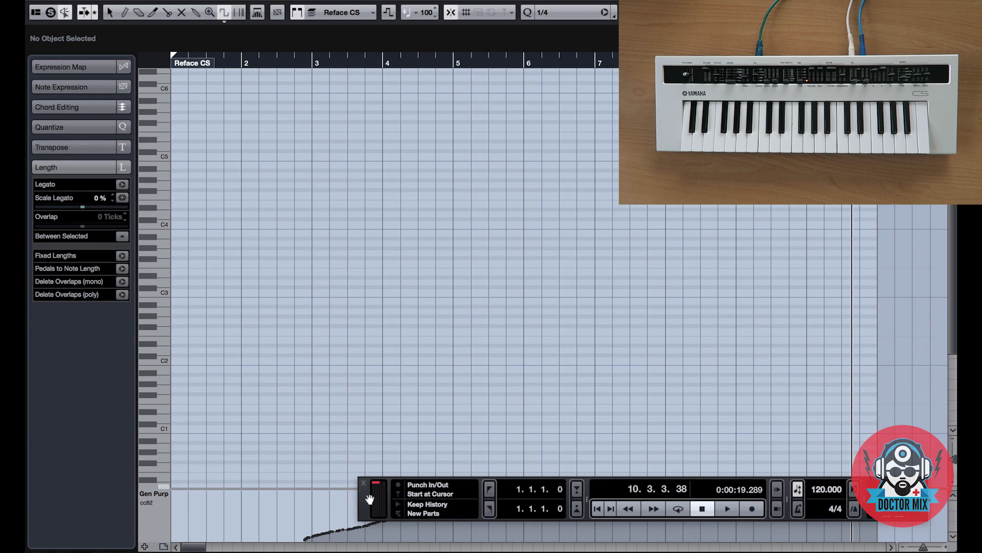
left_click_drag(365, 499, 352, 403)
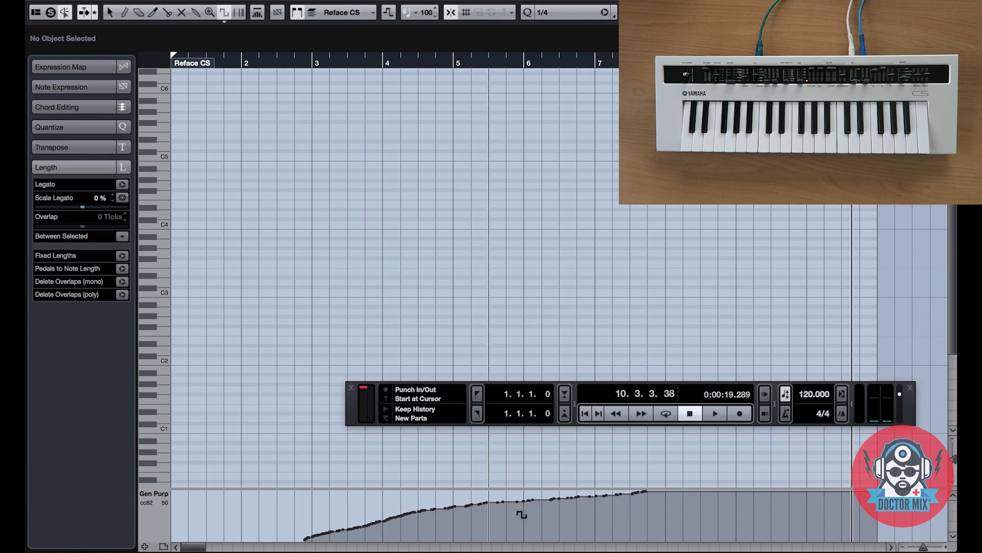
left_click(162, 495)
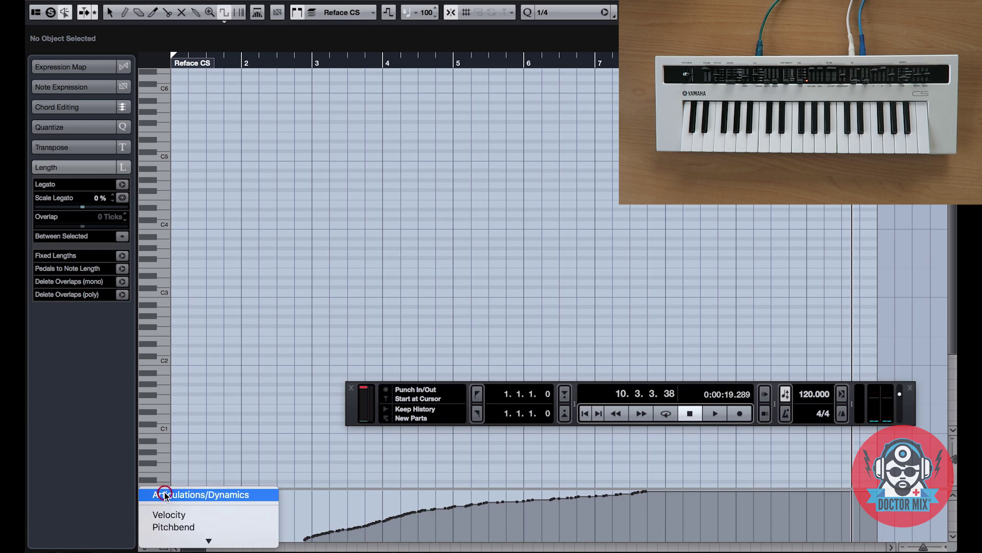
mouse_move(179, 540)
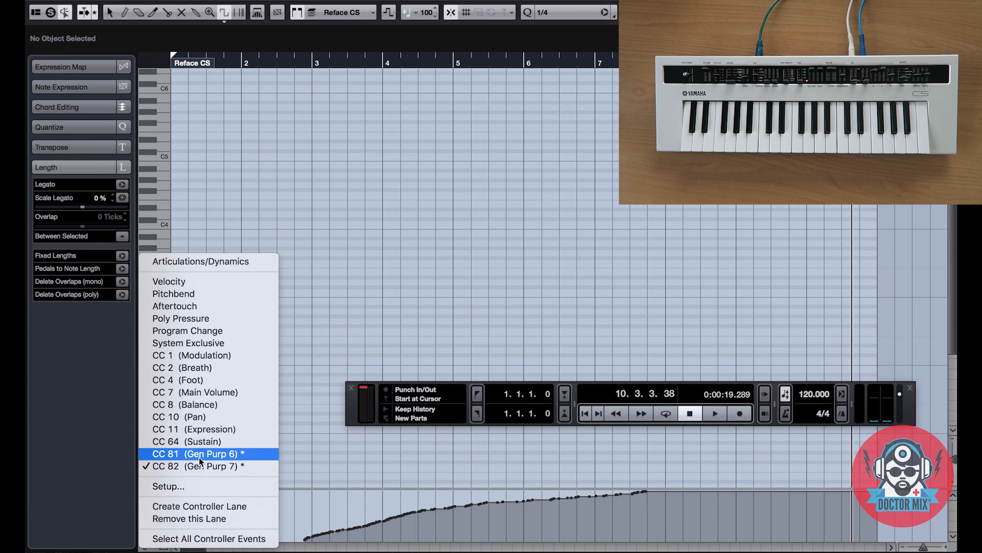
left_click(210, 452)
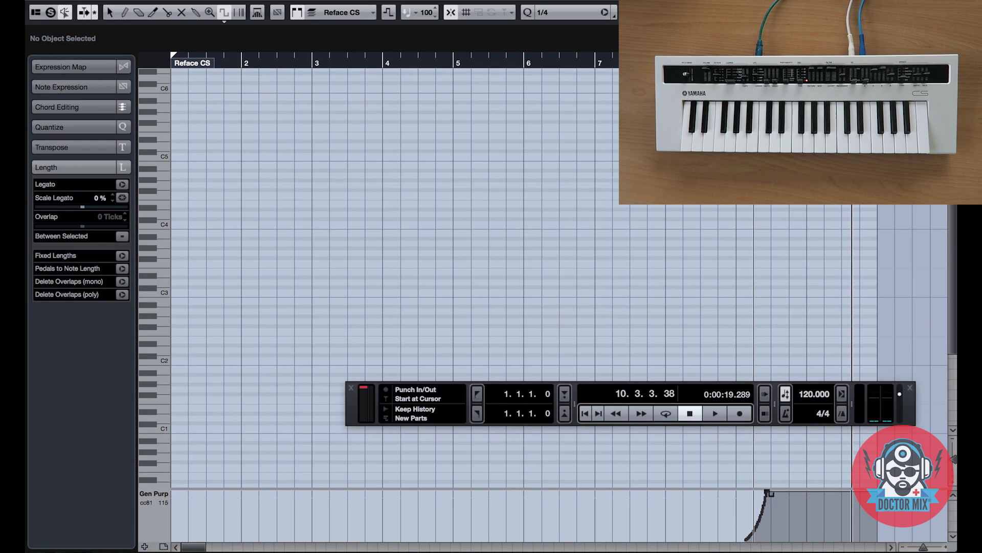
left_click(153, 493)
mouse_move(209, 543)
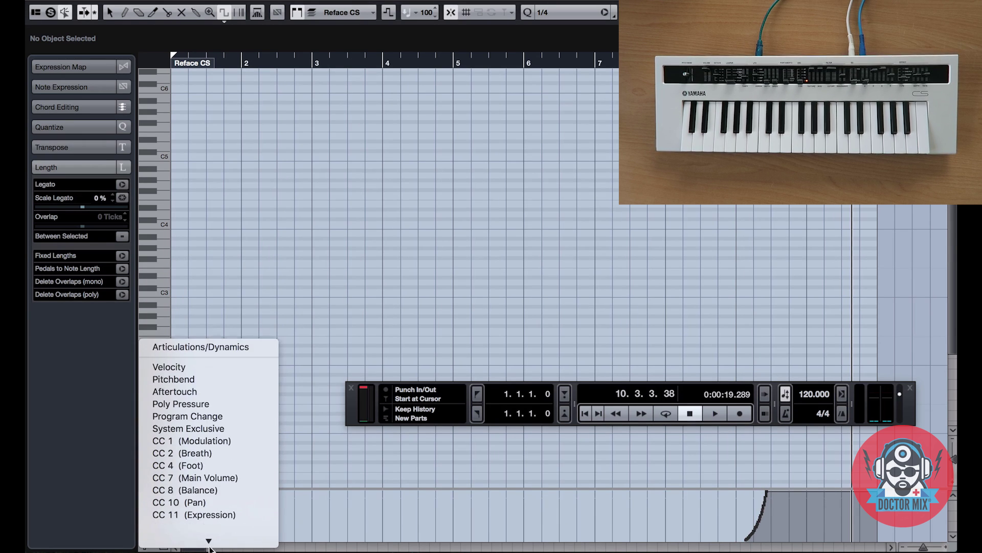
left_click(201, 522)
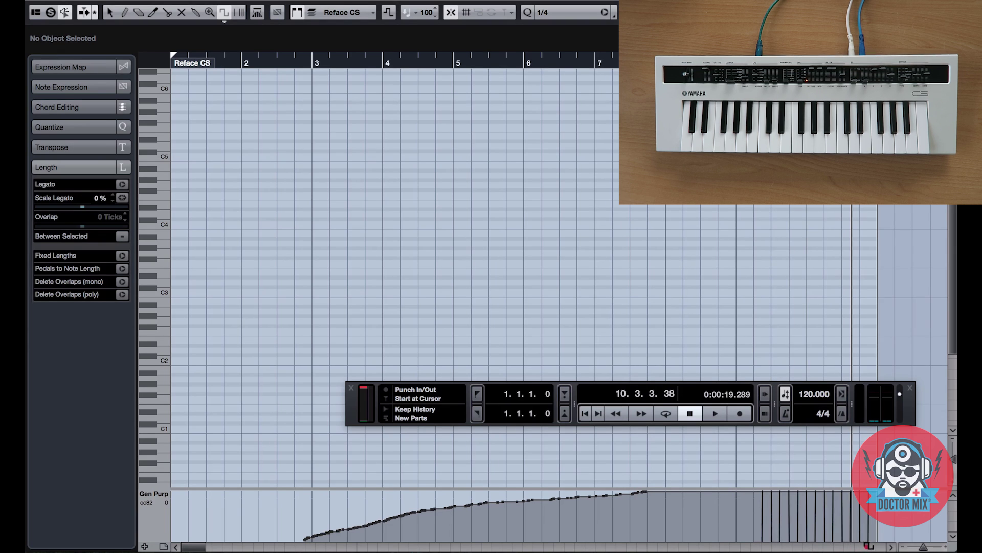
Draw alternating maximum and minimum CC 82 values from about bar 7.5 to the part's end, and audition from around bar 7.
left_click_drag(867, 546, 869, 541)
key("space")
left_click_drag(662, 511, 751, 512)
left_click_drag(635, 532, 786, 469)
left_click(594, 62)
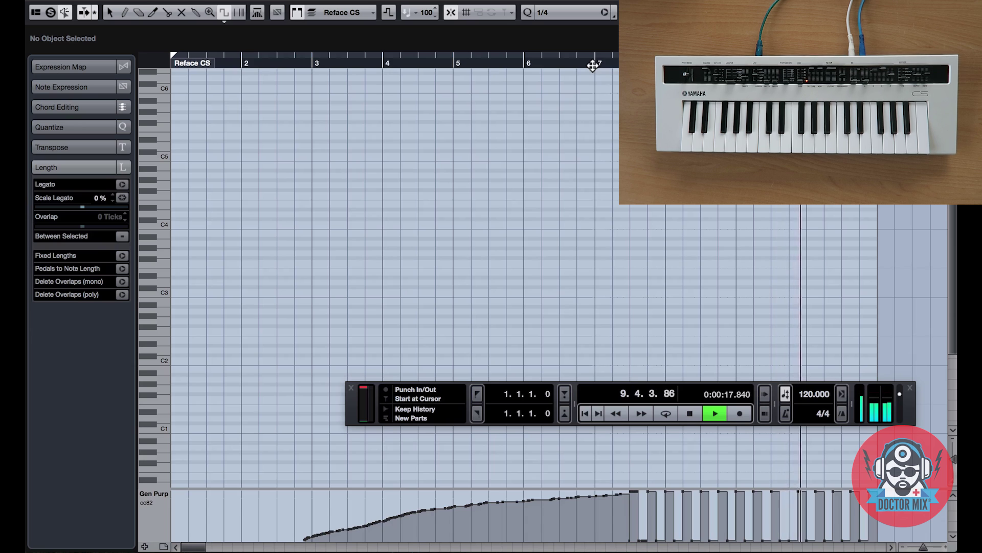
key("space")
Close the Key Editor, stop playback and return the project cursor to the start.
key("Return")
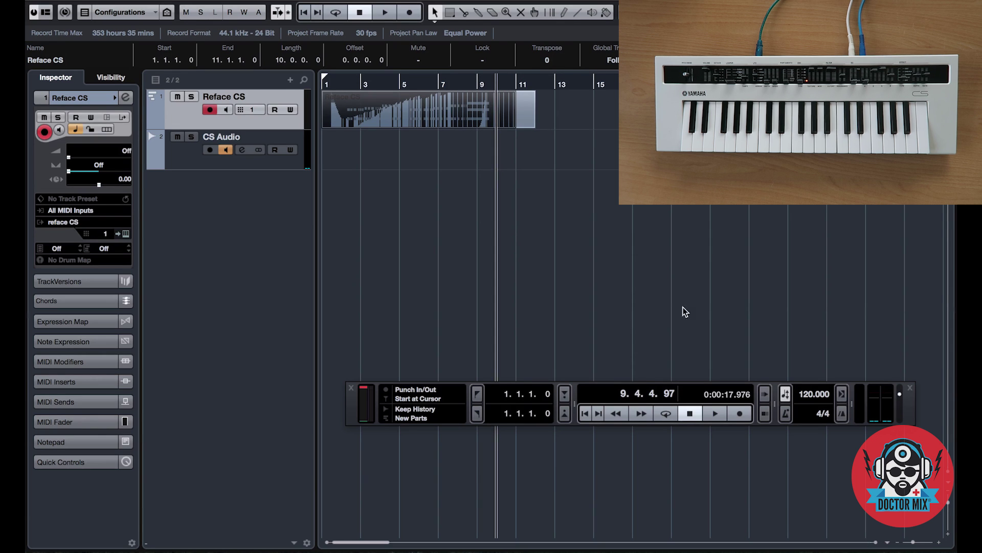
left_click(689, 414)
left_click(585, 413)
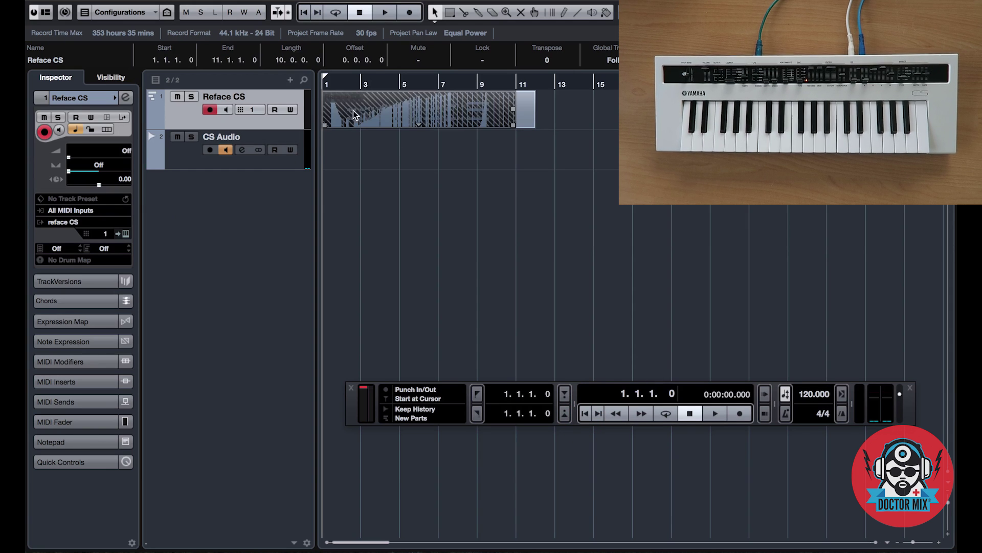
Arm the CS Audio track, disarm the Reface CS track, and record the synth's performance as audio up to about bar 11.
left_click(209, 150)
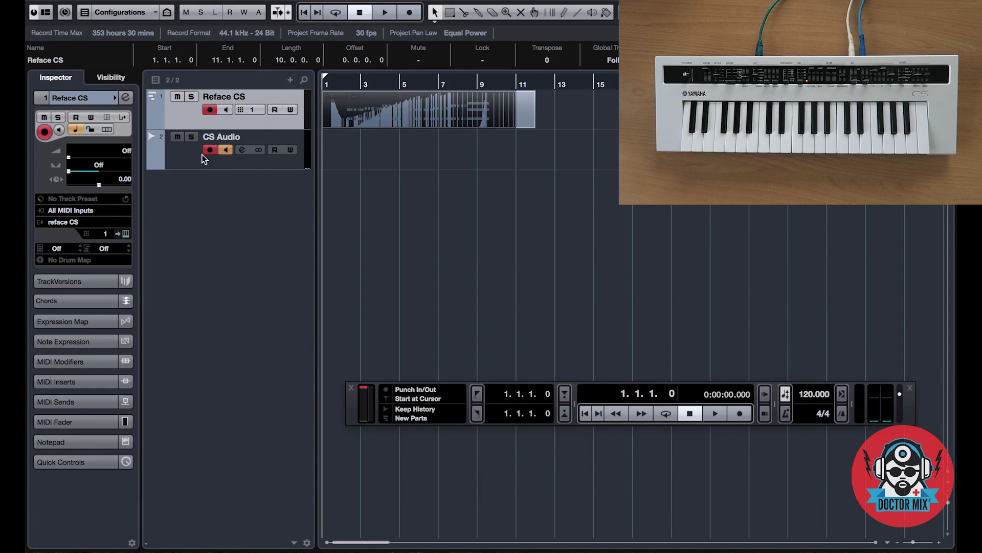
left_click(210, 110)
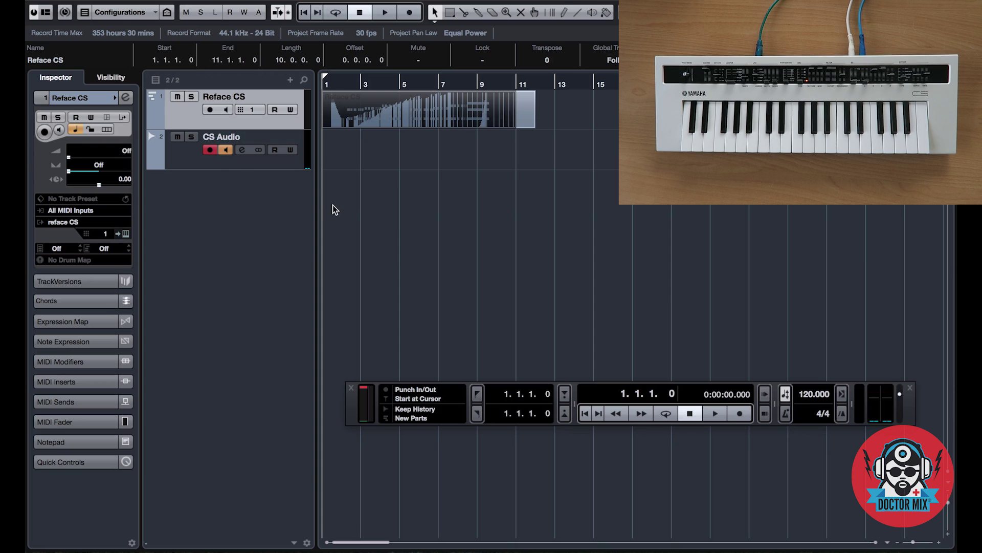
left_click(738, 414)
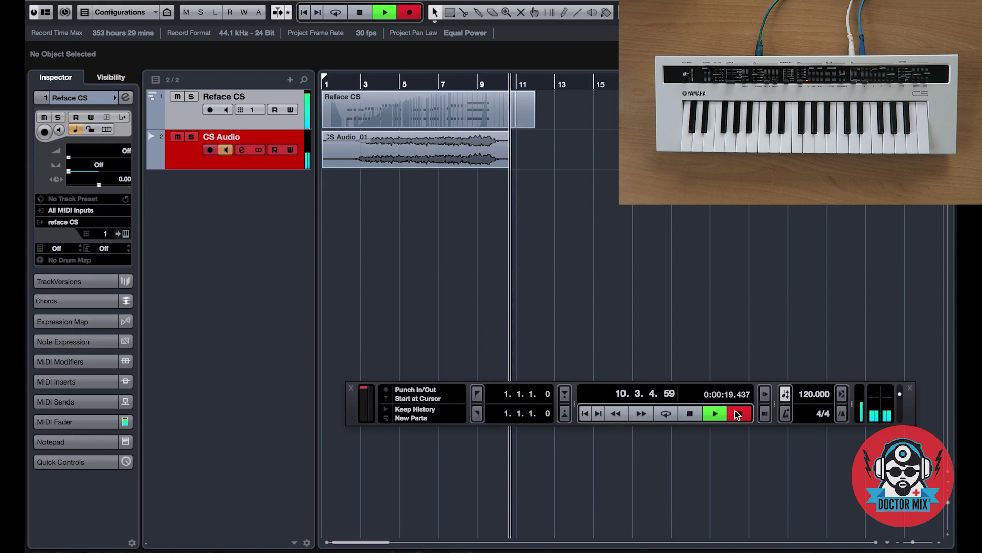
key("space")
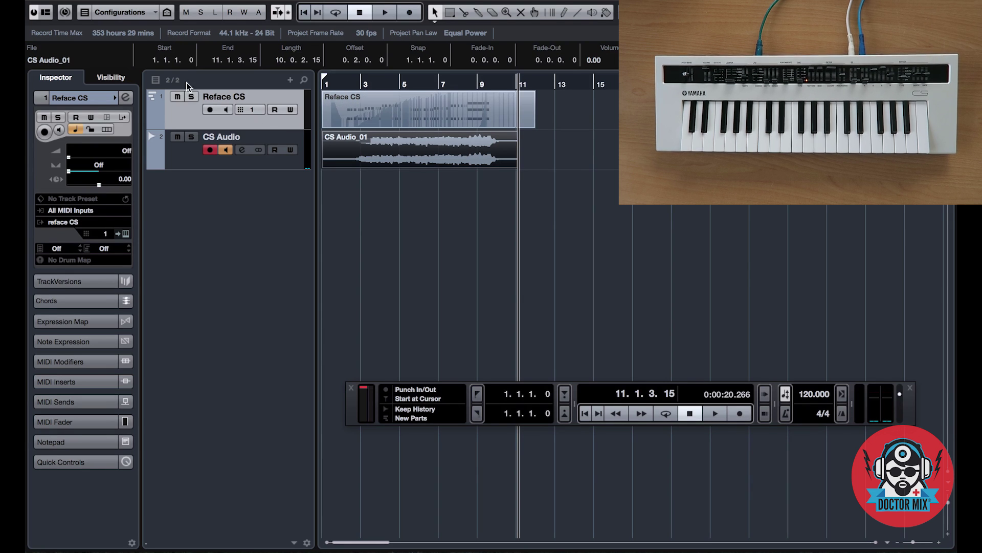
Mute the Reface CS MIDI track, switch off monitoring on CS Audio, and play back the audio recording from about bar 5.
left_click(177, 97)
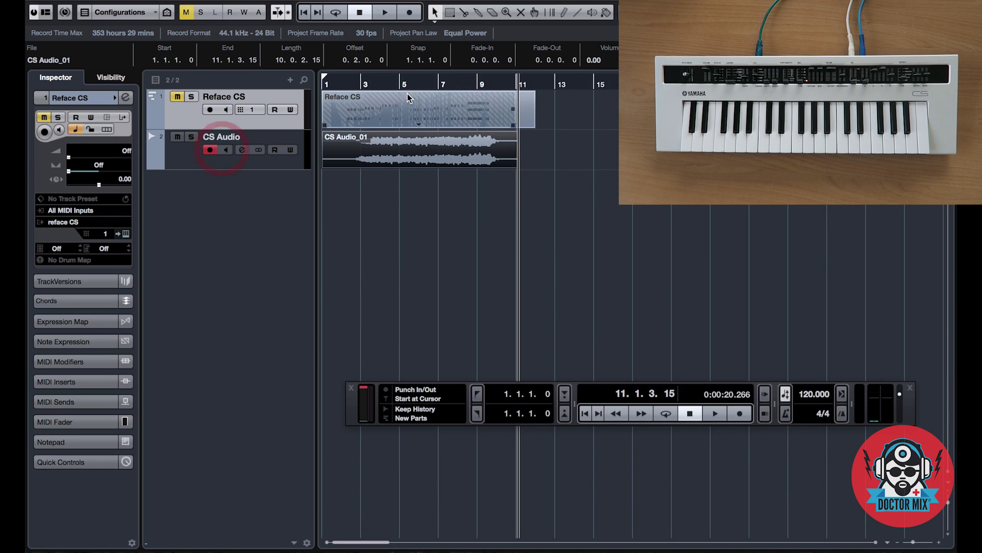
left_click(418, 85)
key("space")
key("space")
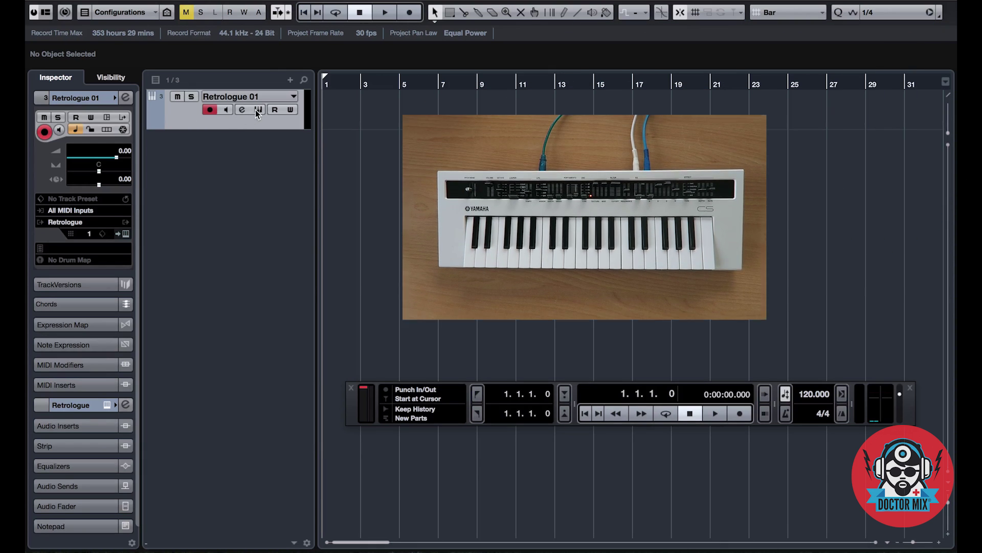
Open the Retrologue 01 track's instrument, try its filter Cutoff knob, and assign the knob to a hardware controller with Learn CC.
left_click(257, 110)
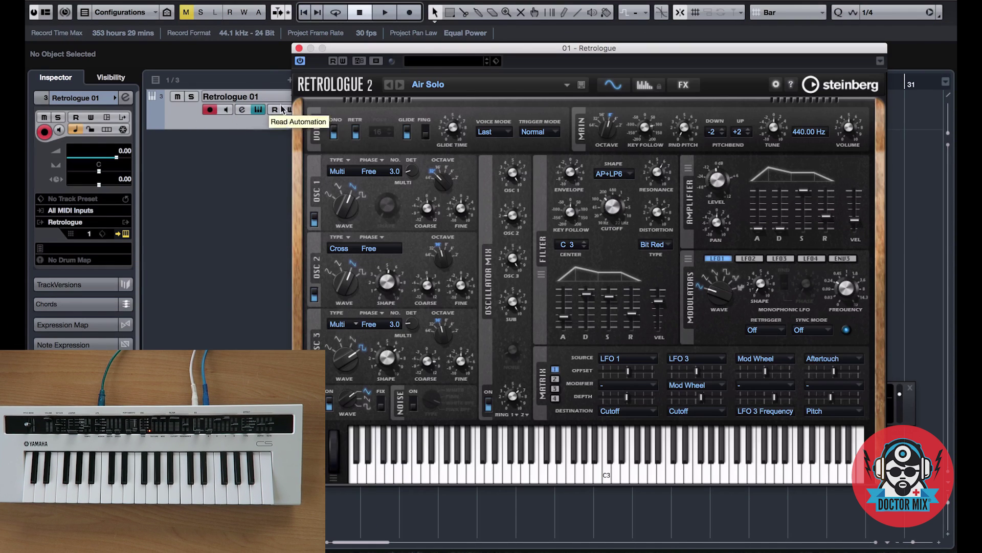
left_click_drag(470, 57, 485, 57)
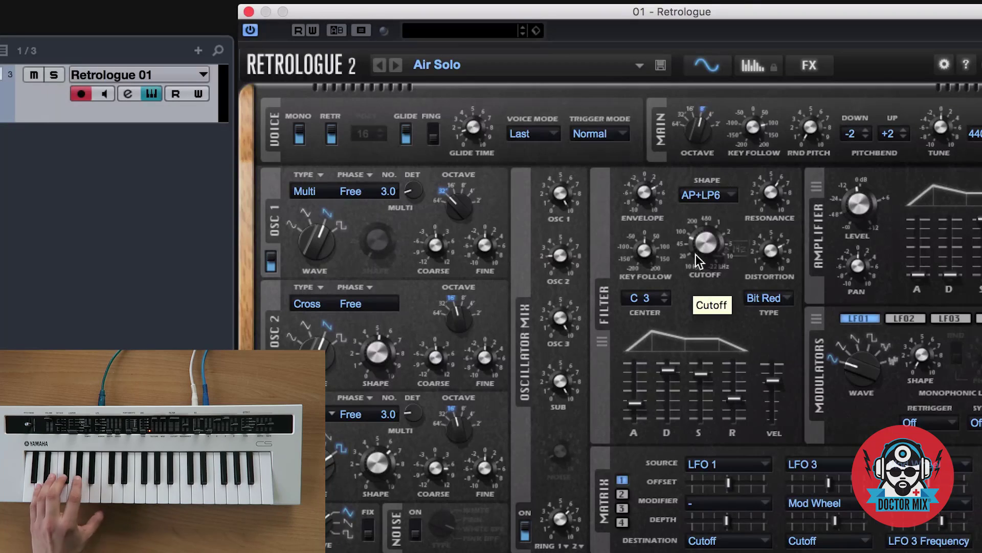
mouse_move(637, 210)
left_click_drag(703, 240, 704, 214)
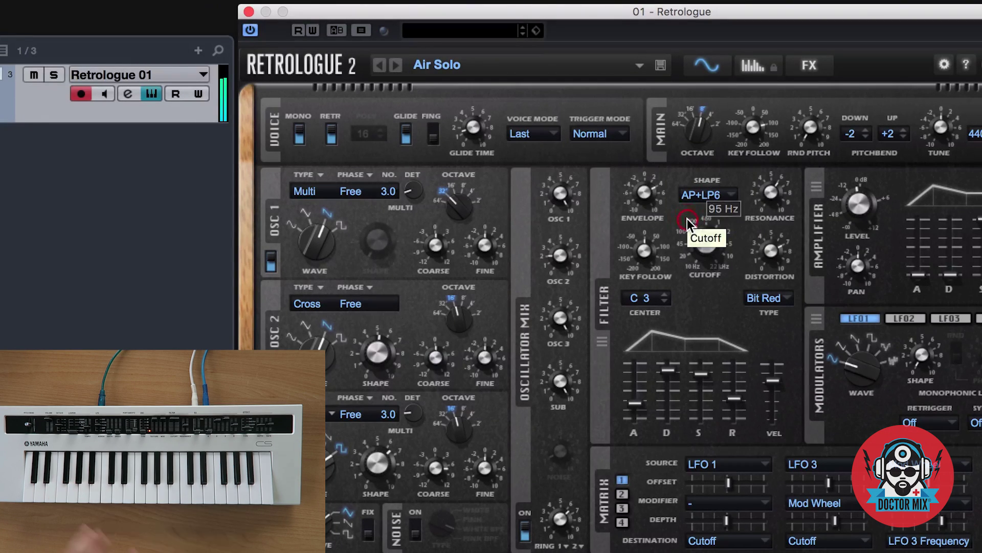
right_click(705, 246)
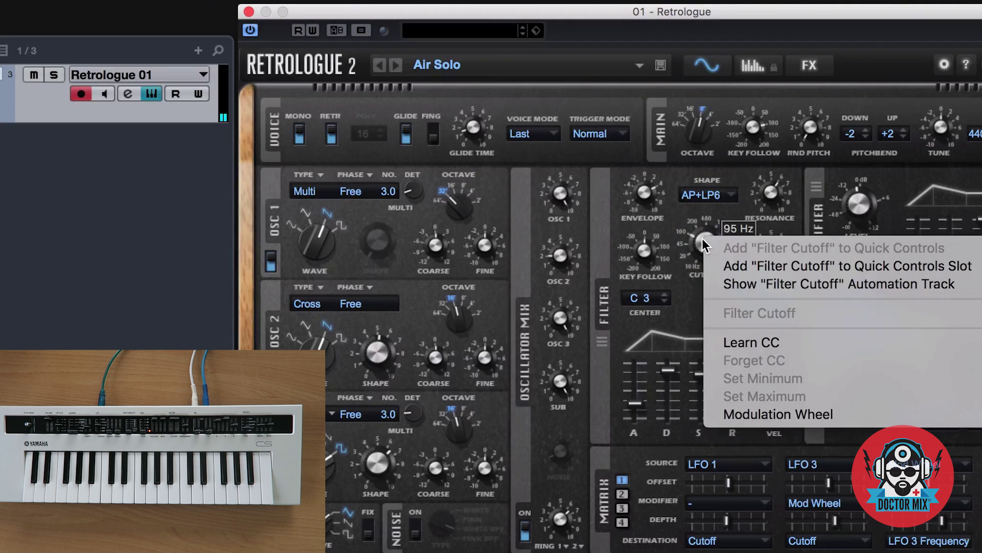
left_click(729, 349)
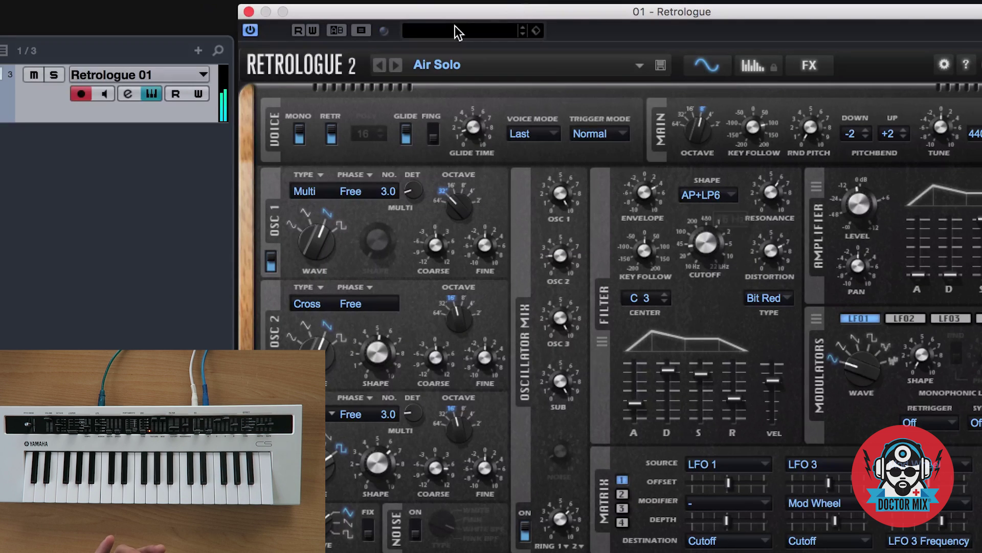
Close the instrument window, record about ten bars of notes and cutoff movement on the Retrologue 01 track, and return to the start.
left_click(249, 11)
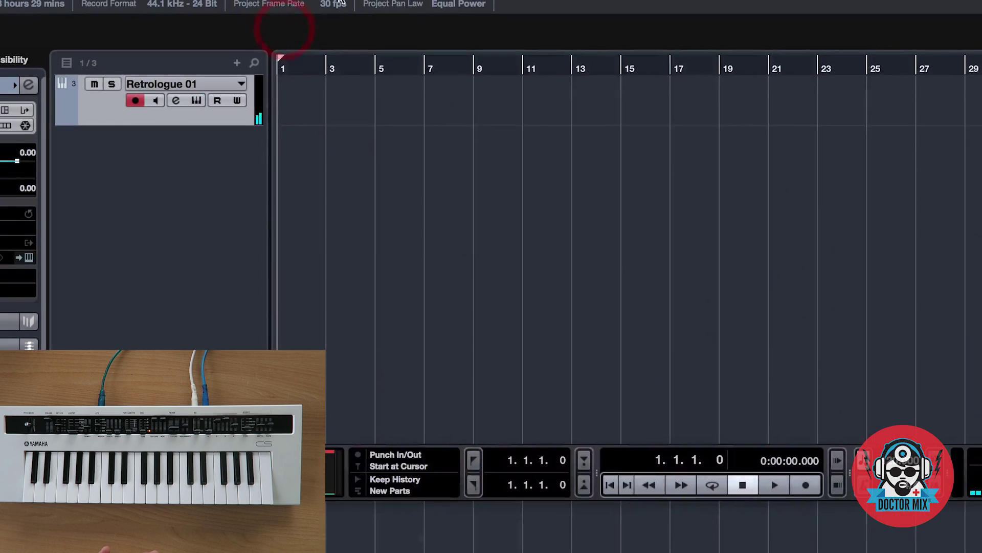
left_click(410, 13)
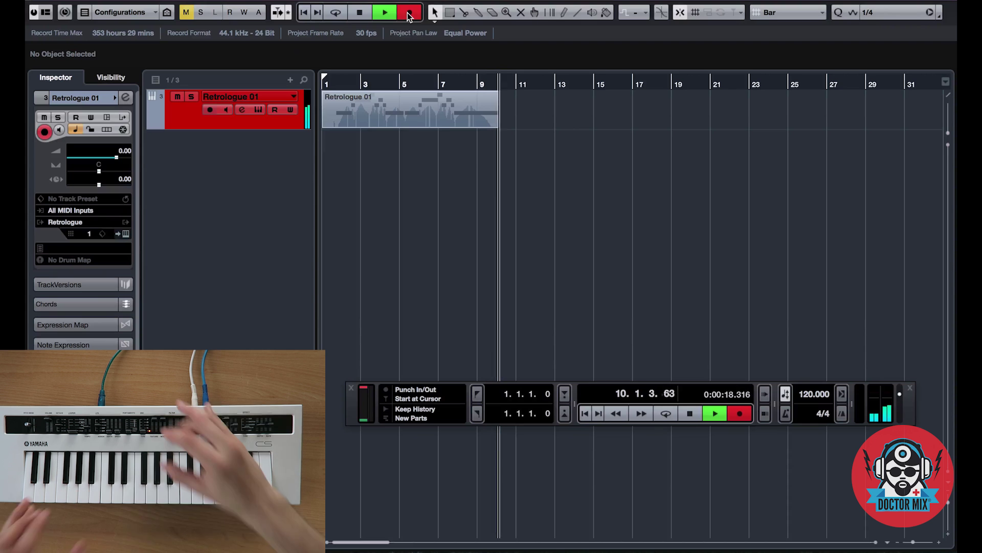
key("space")
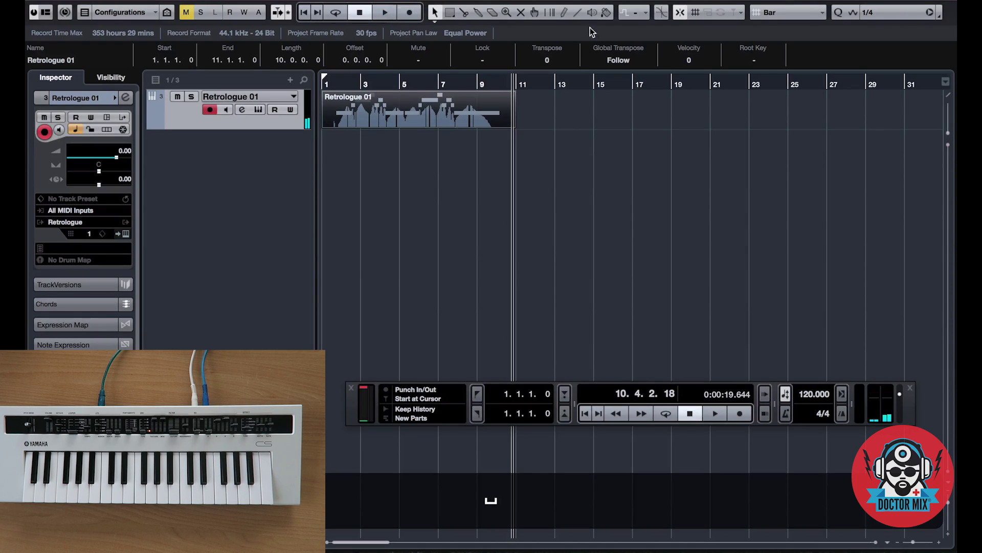
left_click(689, 414)
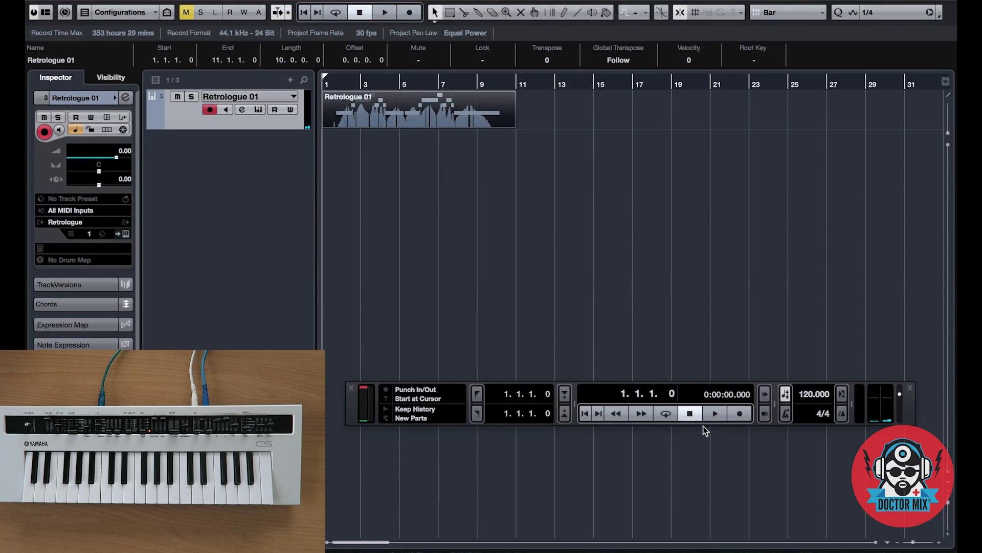
Open the Retrologue 01 part in the Key Editor, show its CC 74 (Brightness) data during playback, then close the editor.
double_click(409, 110)
left_click(156, 494)
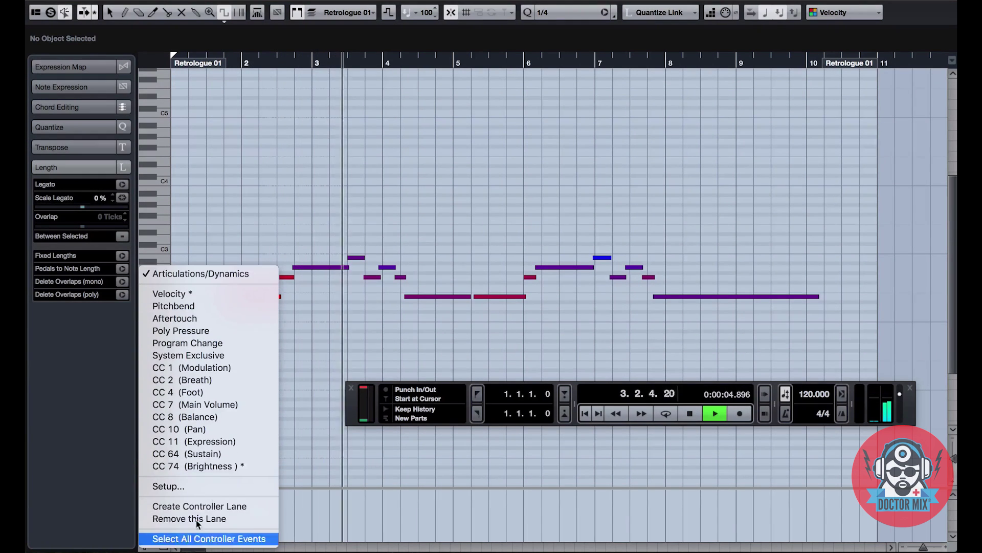
left_click(230, 465)
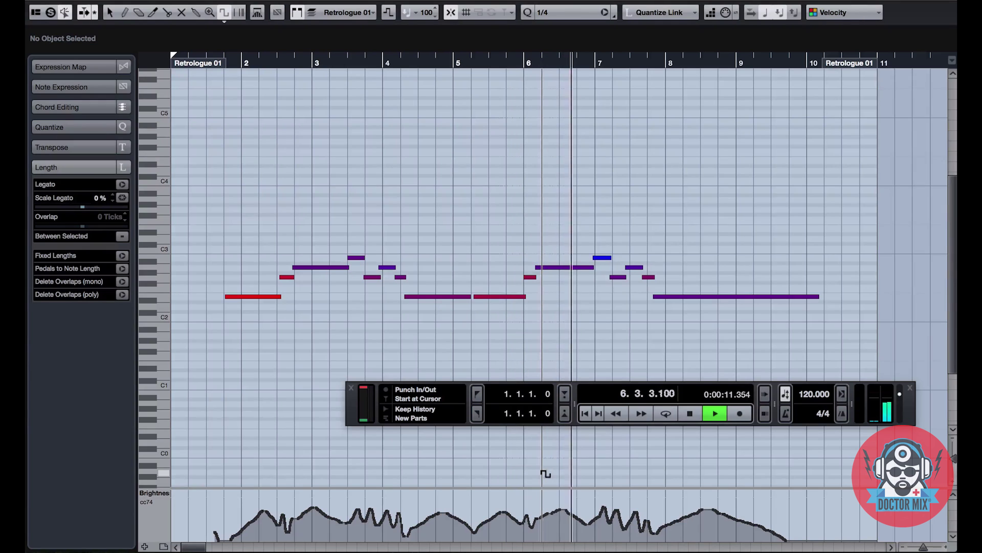
key("space")
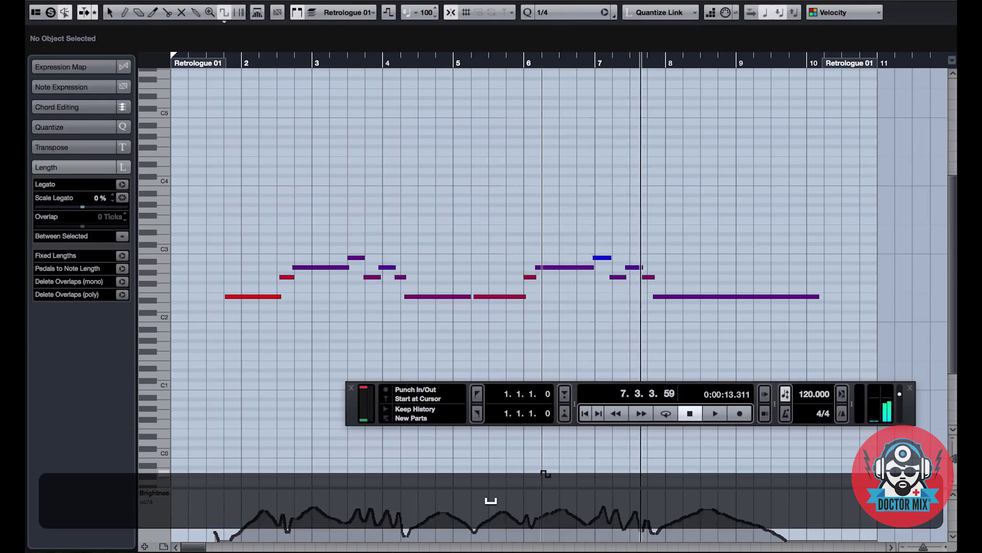
key("Return")
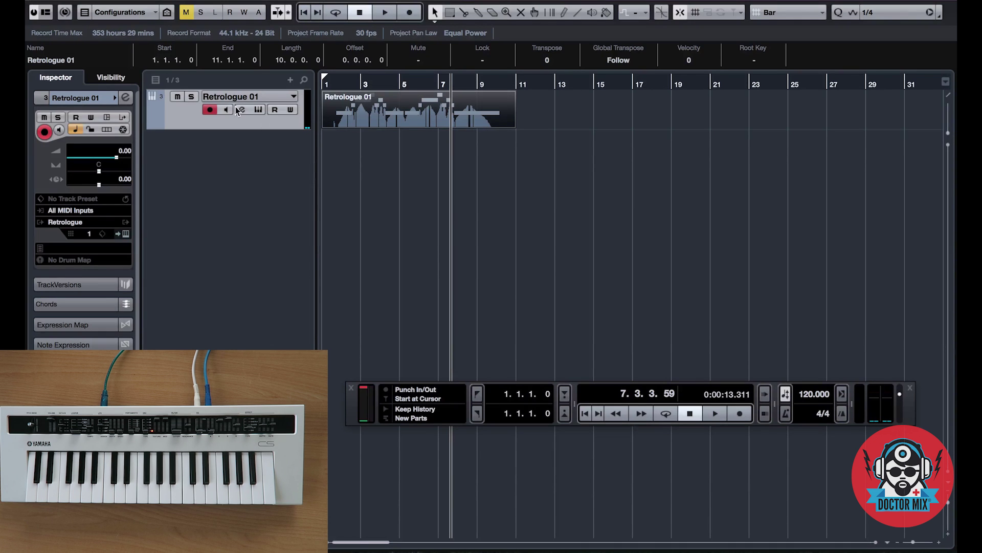
Reopen the Retrologue instrument, move its window clear of the track, and play back the part to watch the Cutoff knob.
left_click(261, 111)
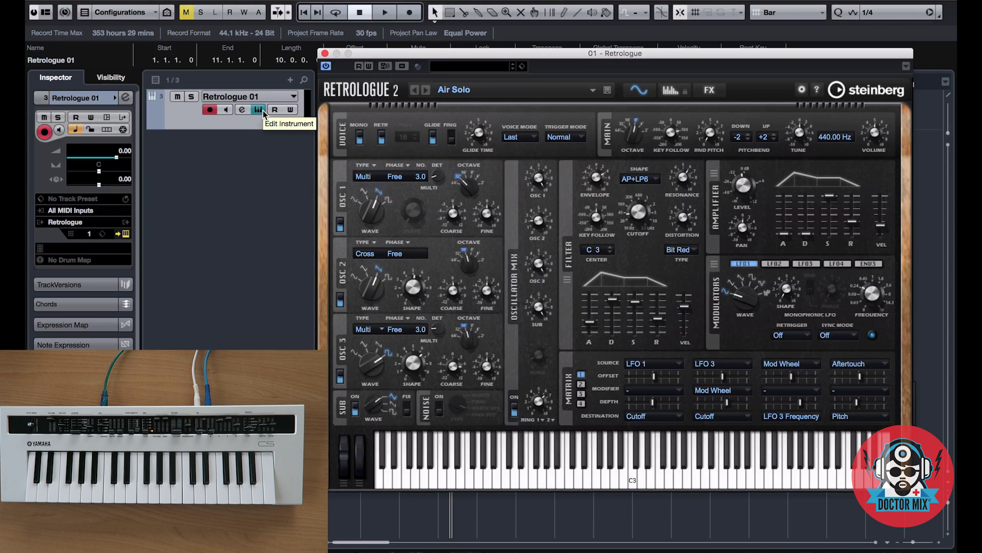
left_click_drag(406, 50, 408, 87)
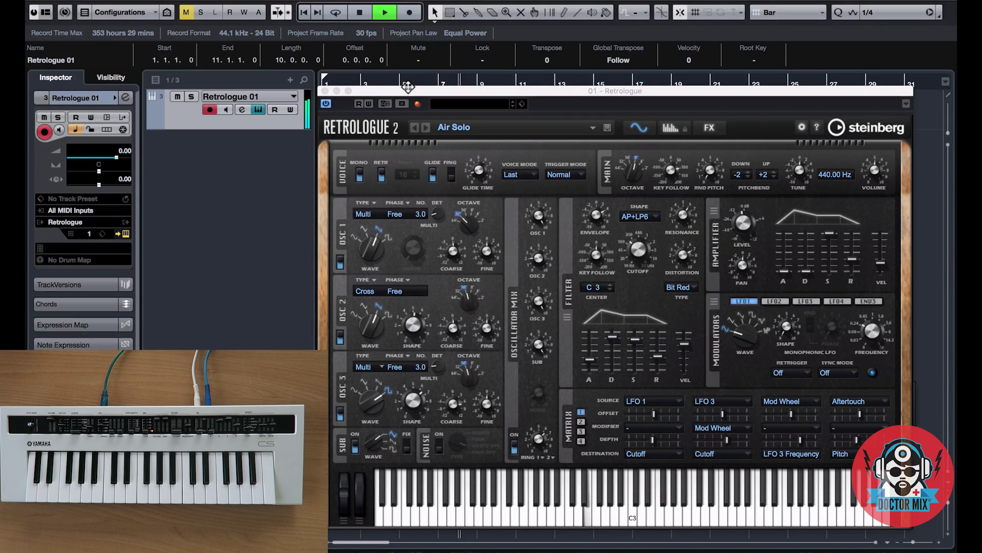
key("space")
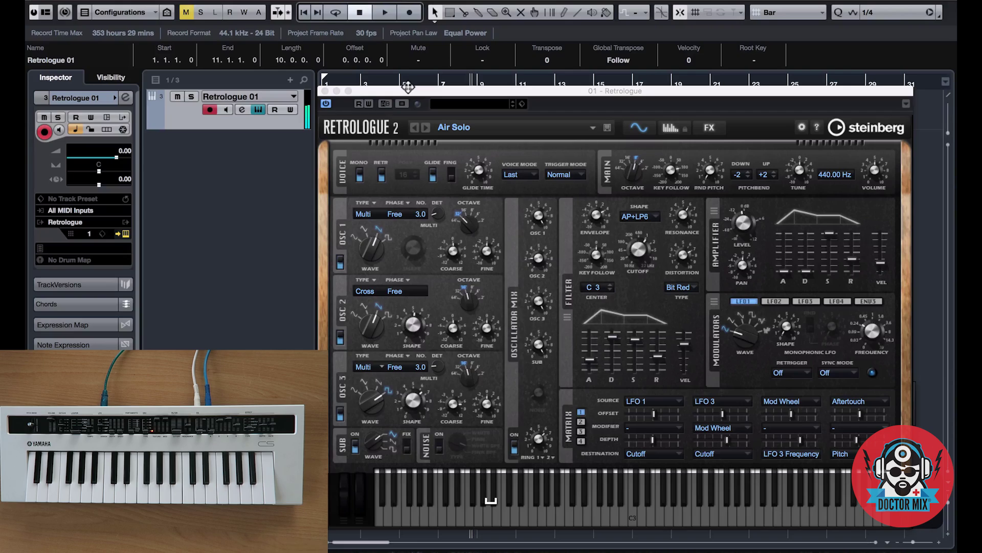